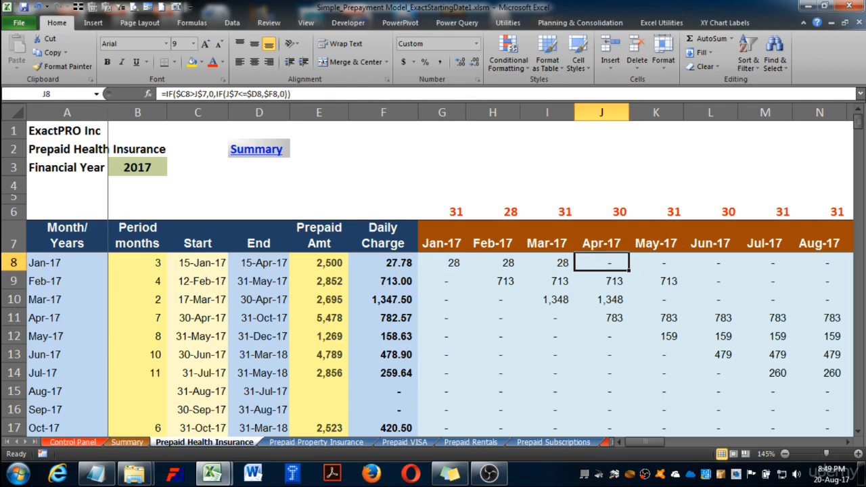
Review the existing monthly charge formulas in row 8 across the Jan-17 to Apr-17 columns
{"action": "key", "text": "Left"}
{"action": "key", "text": "Left"}
{"action": "key", "text": "Left"}
{"action": "key", "text": "Right"}
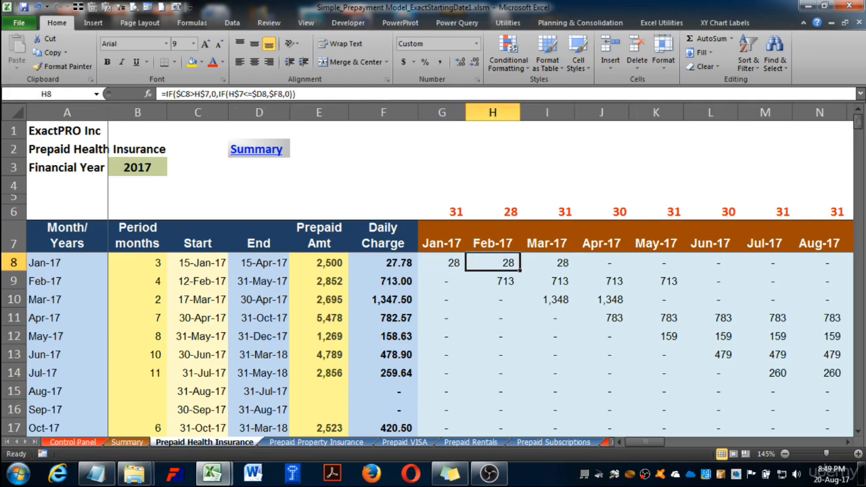
{"action": "key", "text": "shift+Right"}
{"action": "key", "text": "Right"}
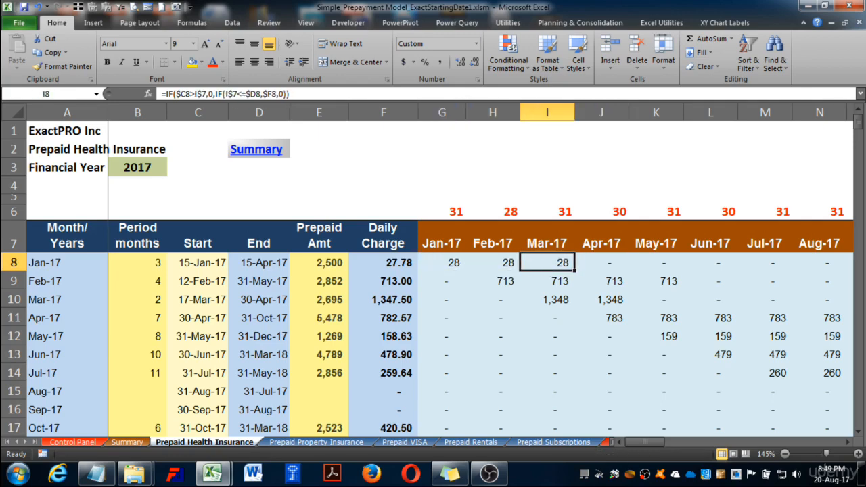
{"action": "key", "text": "Left"}
{"action": "key", "text": "Right"}
{"action": "key", "text": "Right"}
{"action": "key", "text": "Left"}
{"action": "key", "text": "Left"}
{"action": "key", "text": "Left"}
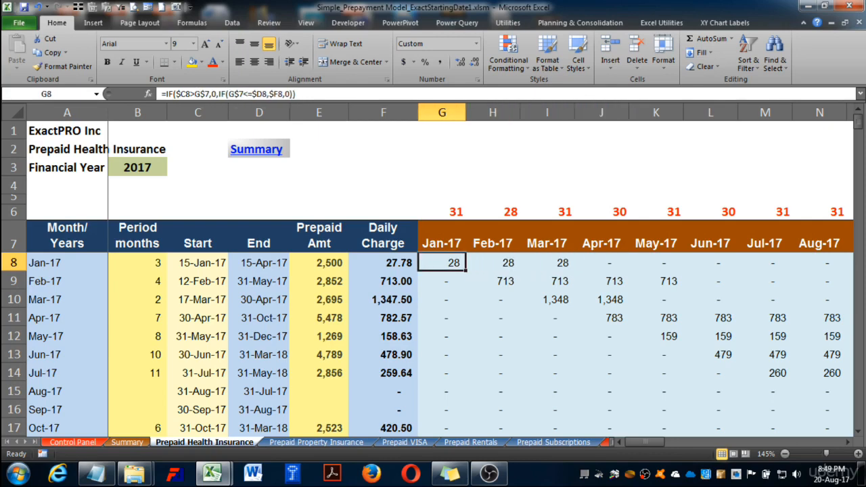
Clear the Jan-17 to Mar-17 charge formulas in cells G8:I8
{"action": "key", "text": "shift+Right"}
{"action": "key", "text": "shift+Right"}
{"action": "key", "text": "Delete"}
{"action": "key", "text": "Left"}
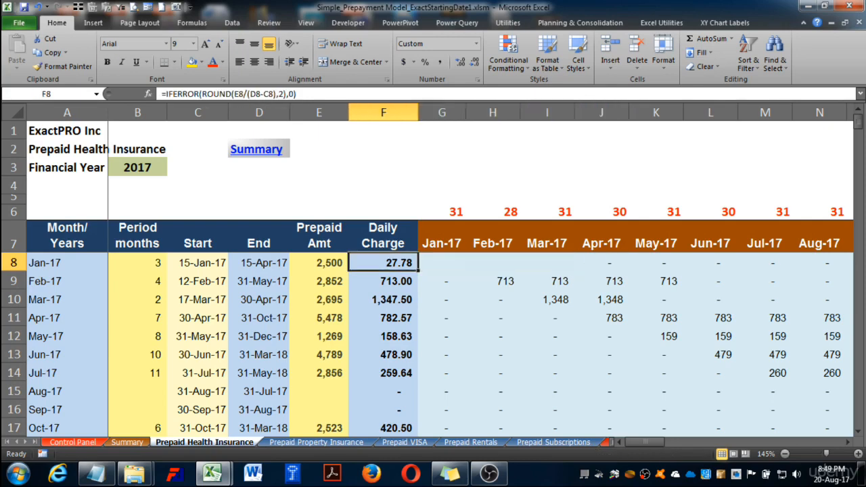
Start an IF formula in G8 that tests whether the start date is on or before the month end, C8<=G7
{"action": "key", "text": "Right"}
{"action": "type", "text": "=if("}
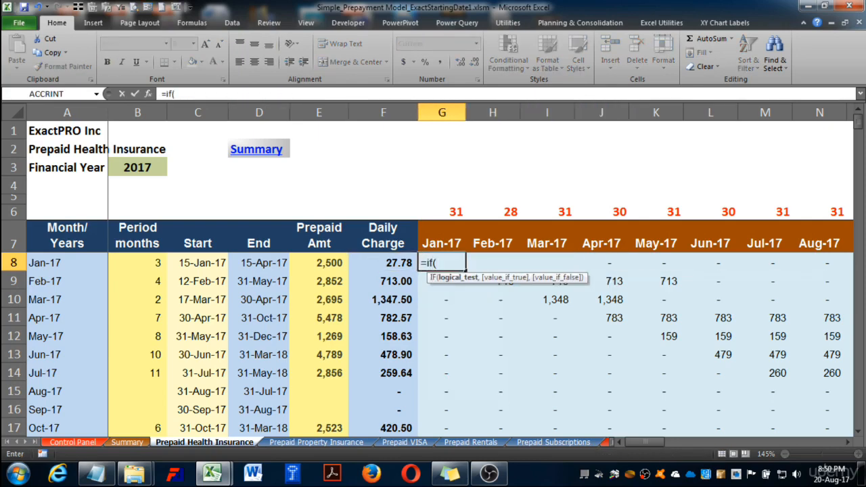
{"action": "key", "text": "Left"}
{"action": "key", "text": "Left"}
{"action": "key", "text": "Left"}
{"action": "key", "text": "Left"}
{"action": "type", "text": "<"}
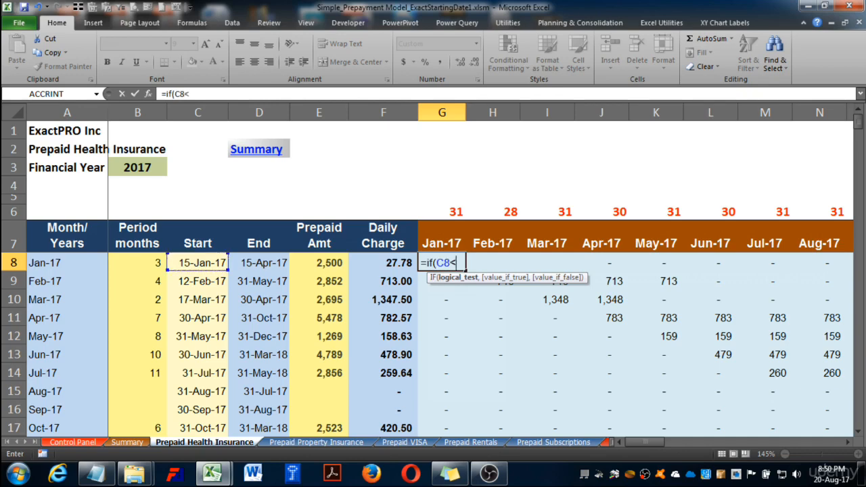
{"action": "key", "text": "Up"}
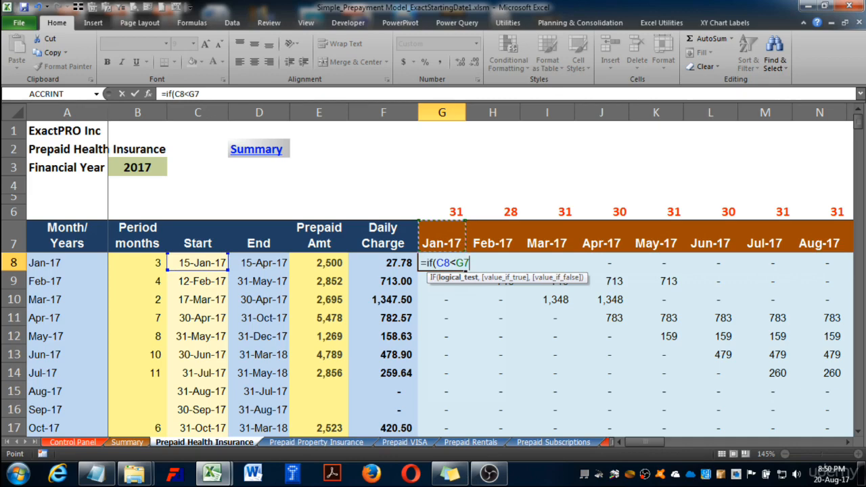
{"action": "key", "text": "F2"}
{"action": "key", "text": "Left"}
{"action": "key", "text": "Left"}
{"action": "type", "text": "="}
{"action": "type", "text": ","}
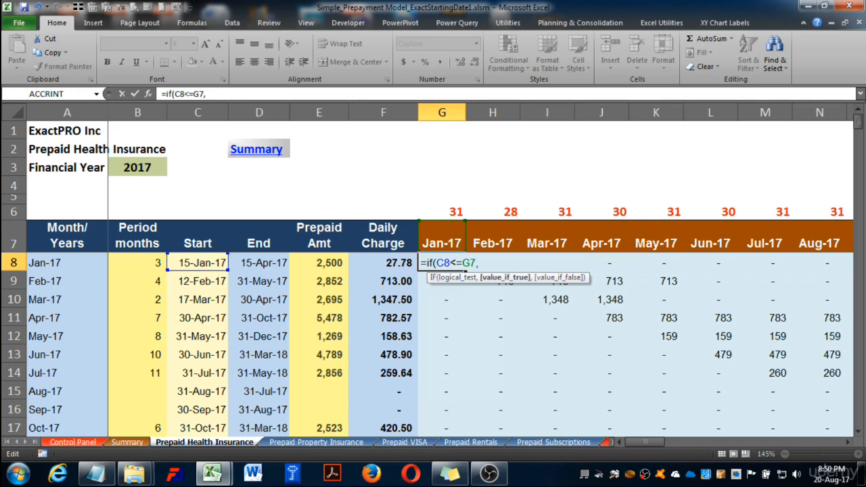
Complete the G8 formula with (G7-C8)*F8 as the true result and 0 as the false result, and enter it
{"action": "type", "text": "("}
{"action": "key", "text": "Up"}
{"action": "type", "text": "-"}
{"action": "key", "text": "Left"}
{"action": "key", "text": "Left"}
{"action": "key", "text": "Left"}
{"action": "key", "text": "Left"}
{"action": "type", "text": ")*"}
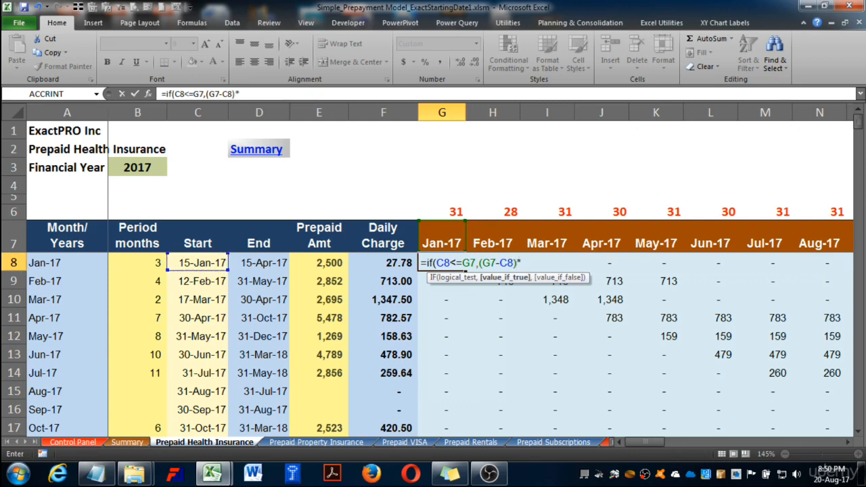
{"action": "key", "text": "Left"}
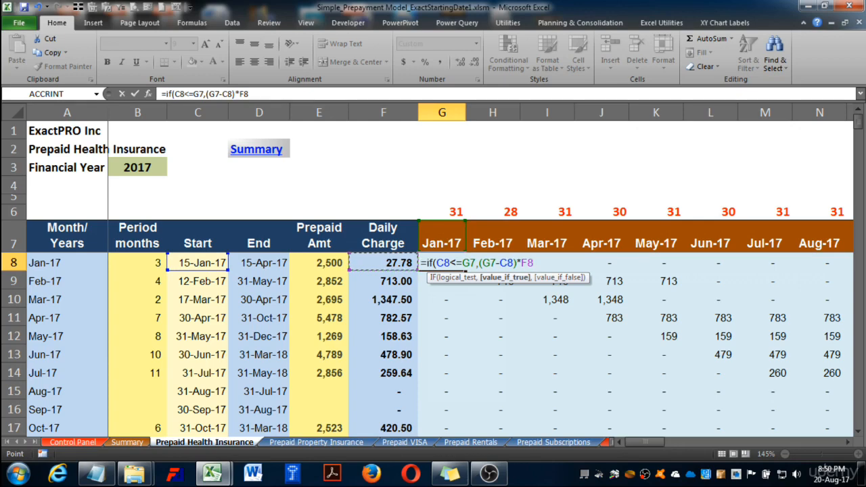
{"action": "type", "text": ","}
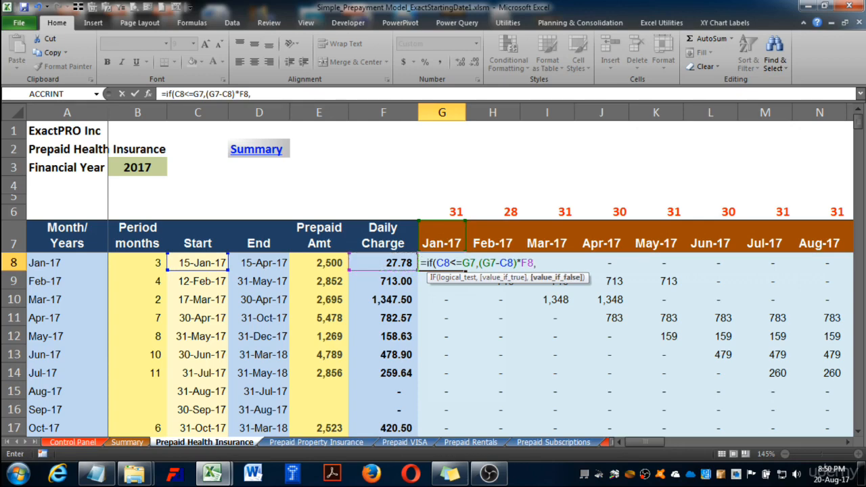
{"action": "type", "text": "0)"}
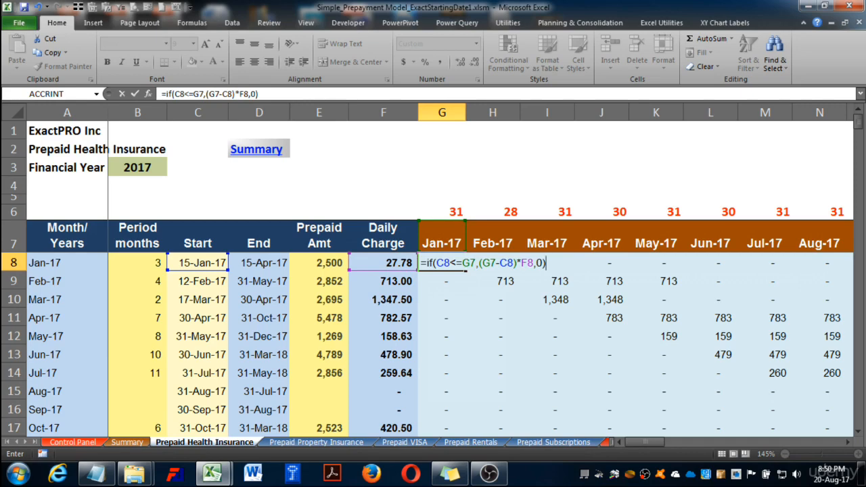
{"action": "key", "text": "Return"}
Anchor the references in the logical test of G8's formula so it reads $C8<=G$7
{"action": "key", "text": "Up"}
{"action": "key", "text": "F2"}
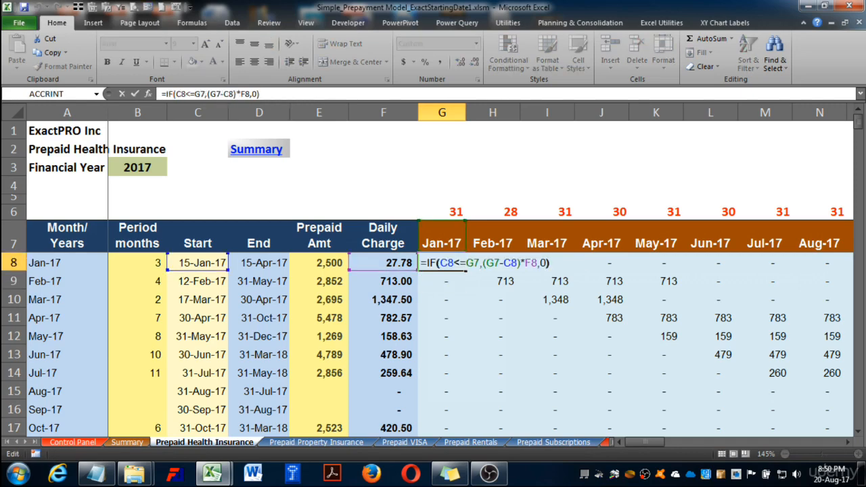
{"action": "key", "text": "Left"}
{"action": "key", "text": "Left"}
{"action": "key", "text": "Left"}
{"action": "key", "text": "Left"}
{"action": "key", "text": "Left"}
{"action": "key", "text": "Left"}
{"action": "key", "text": "Left"}
{"action": "key", "text": "Left"}
{"action": "key", "text": "Left"}
{"action": "key", "text": "Left"}
{"action": "key", "text": "Left"}
{"action": "key", "text": "Left"}
{"action": "key", "text": "Left"}
{"action": "key", "text": "Left"}
{"action": "key", "text": "Left"}
{"action": "key", "text": "Left"}
{"action": "key", "text": "Left"}
{"action": "key", "text": "Left"}
{"action": "key", "text": "Left"}
{"action": "key", "text": "Left"}
{"action": "key", "text": "Right"}
{"action": "key", "text": "Right"}
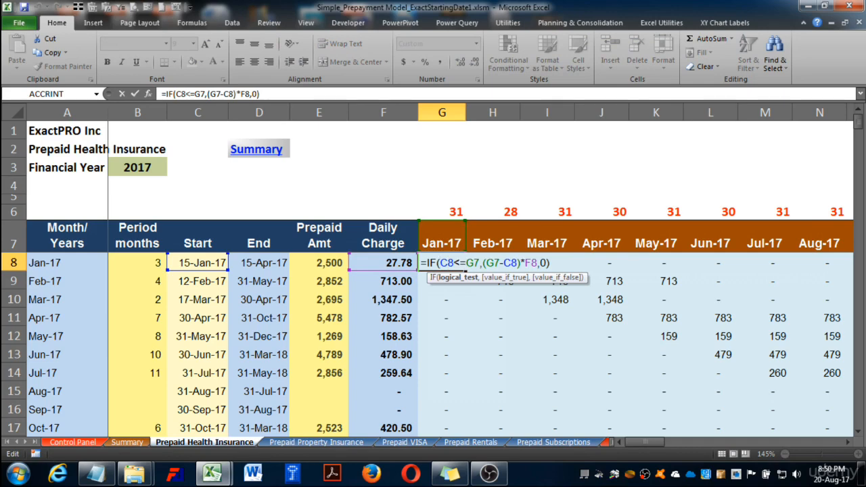
{"action": "type", "text": "$"}
{"action": "key", "text": "Right"}
{"action": "key", "text": "Right"}
{"action": "key", "text": "Right"}
{"action": "key", "text": "Right"}
{"action": "key", "text": "Right"}
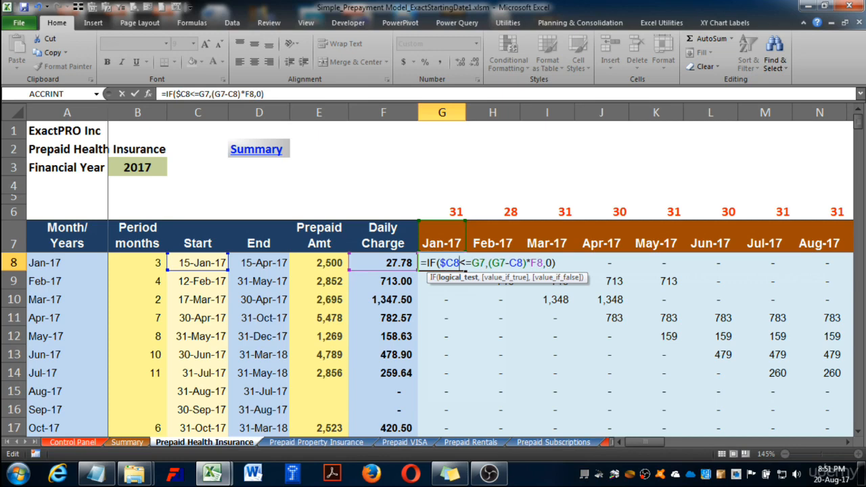
{"action": "type", "text": "$"}
Anchor the references in the true result of G8's formula as (G$7-$C8)*$F8 and enter the formula
{"action": "key", "text": "Right"}
{"action": "key", "text": "Right"}
{"action": "key", "text": "Right"}
{"action": "key", "text": "Right"}
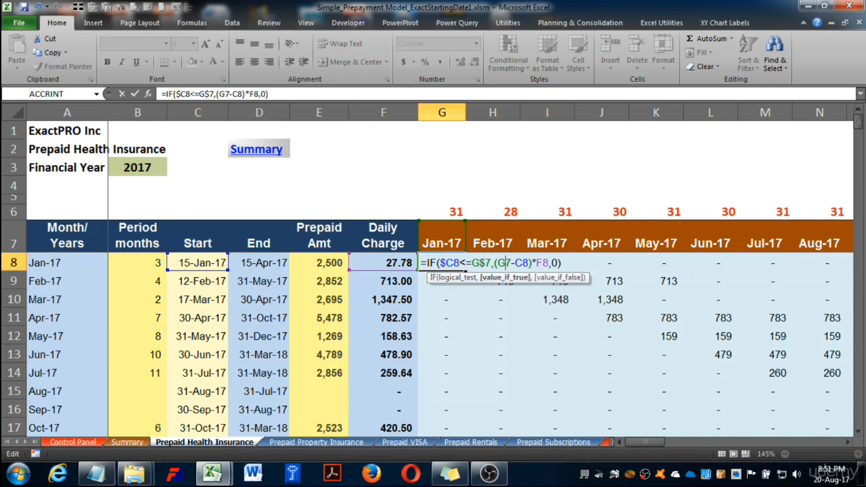
{"action": "type", "text": "$"}
{"action": "key", "text": "Right"}
{"action": "key", "text": "Right"}
{"action": "type", "text": "$"}
{"action": "key", "text": "Right"}
{"action": "key", "text": "Right"}
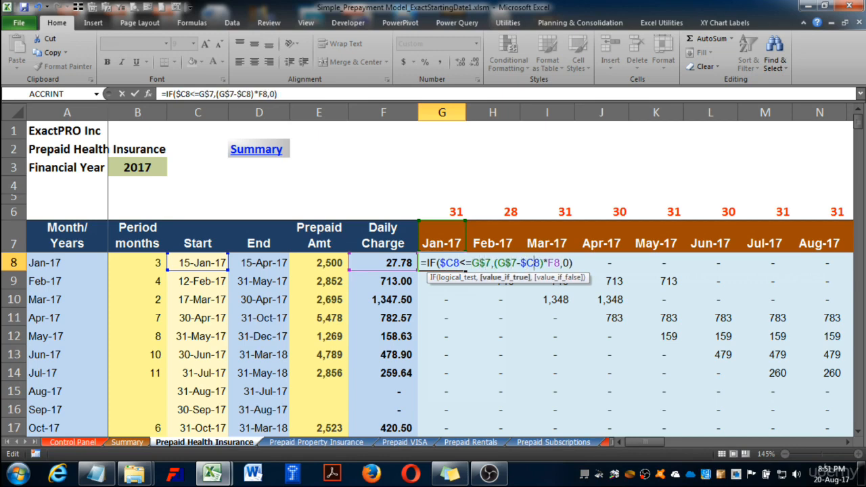
{"action": "key", "text": "Return"}
Copy the G8 formula into H8:J8 for Feb-17 through Apr-17
{"action": "key", "text": "Up"}
{"action": "key", "text": "ctrl+c"}
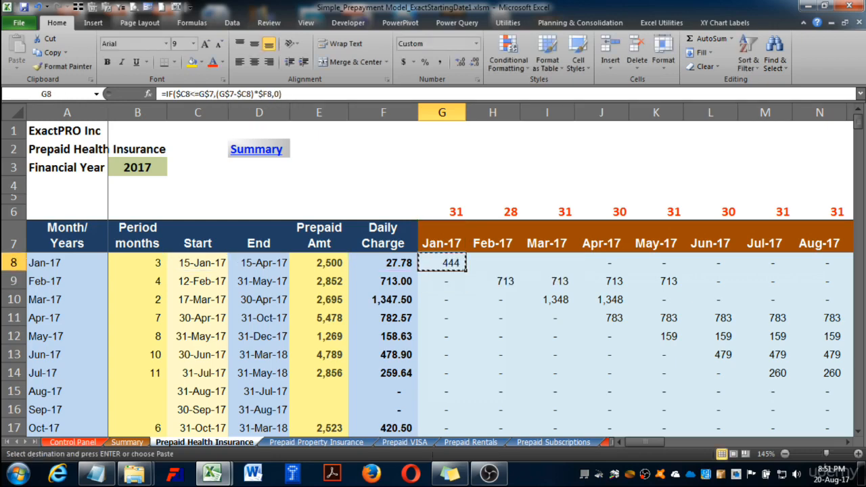
{"action": "left_click_drag", "start_coordinate": [492, 263], "coordinate": [602, 264]}
{"action": "key", "text": "Return"}
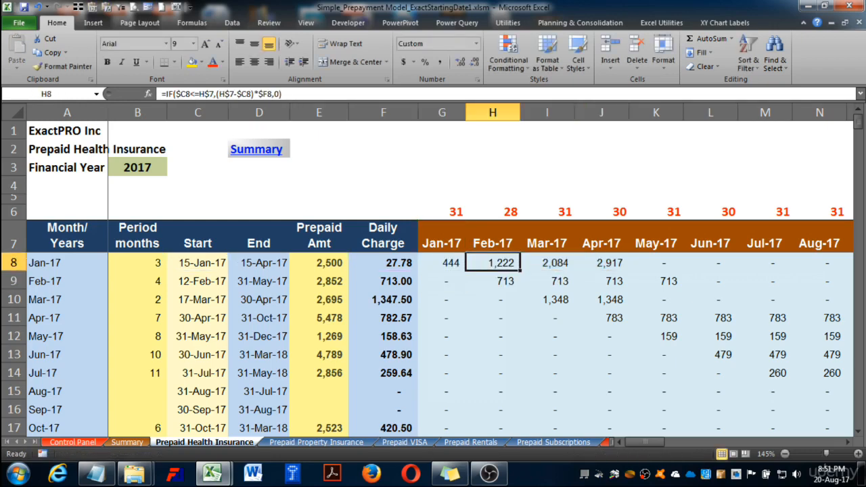
Examine the copied formulas and results in row 8 from Jan-17 to Apr-17
{"action": "key", "text": "Right"}
{"action": "key", "text": "Right"}
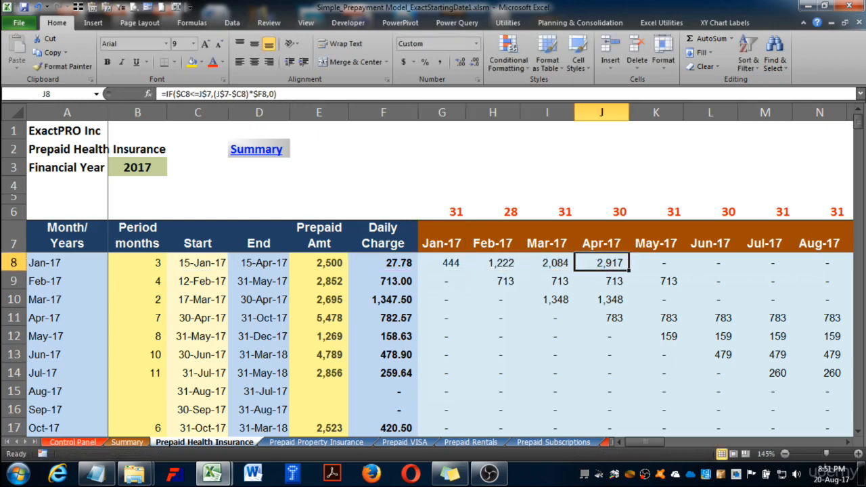
{"action": "key", "text": "Left"}
{"action": "key", "text": "Left"}
{"action": "key", "text": "Right"}
{"action": "key", "text": "Right"}
{"action": "key", "text": "Left"}
{"action": "key", "text": "Left"}
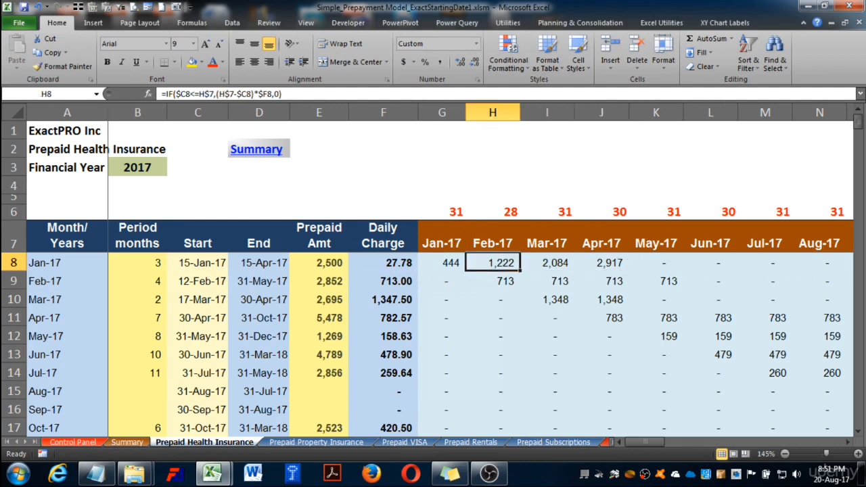
{"action": "key", "text": "Left"}
{"action": "key", "text": "F2"}
{"action": "key", "text": "Escape"}
{"action": "key", "text": "Right"}
Calculate a check value for February in H4 by multiplying the month's days by the daily charge, =H6*F8
{"action": "left_click", "coordinate": [493, 186]}
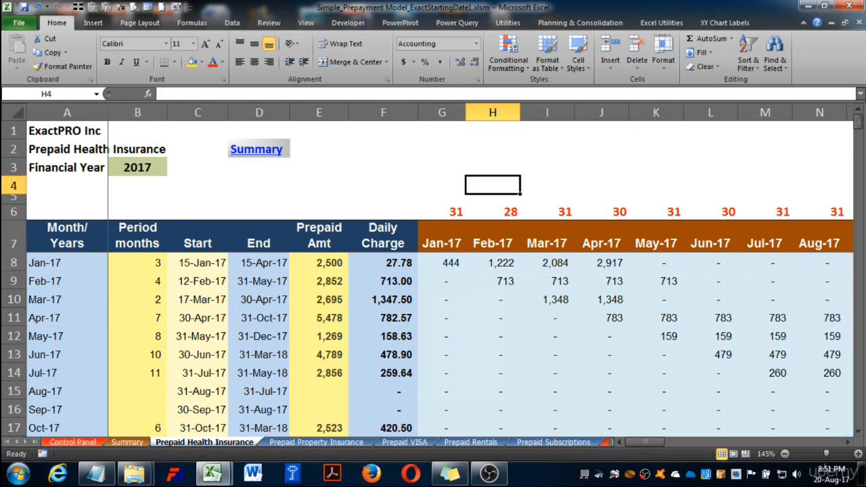
{"action": "type", "text": "="}
{"action": "key", "text": "Down"}
{"action": "key", "text": "Down"}
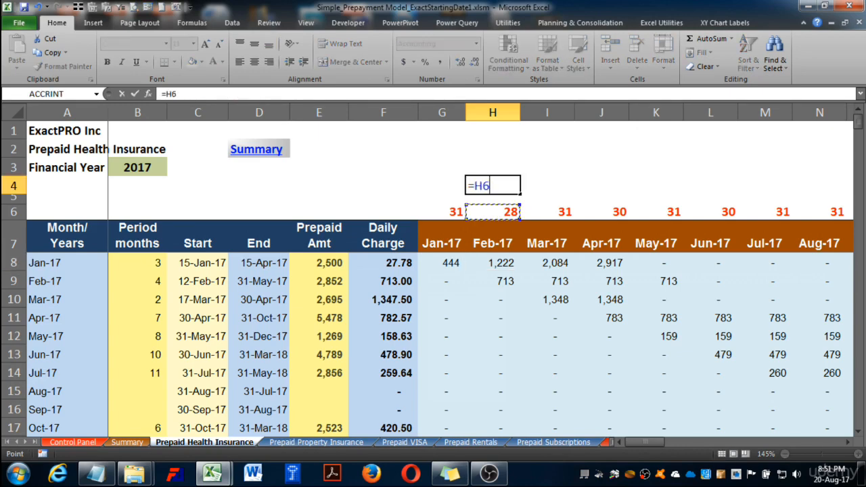
{"action": "type", "text": "*"}
{"action": "key", "text": "Down"}
{"action": "key", "text": "Down"}
{"action": "key", "text": "Down"}
{"action": "key", "text": "Down"}
{"action": "key", "text": "Left"}
{"action": "key", "text": "Left"}
{"action": "key", "text": "Return"}
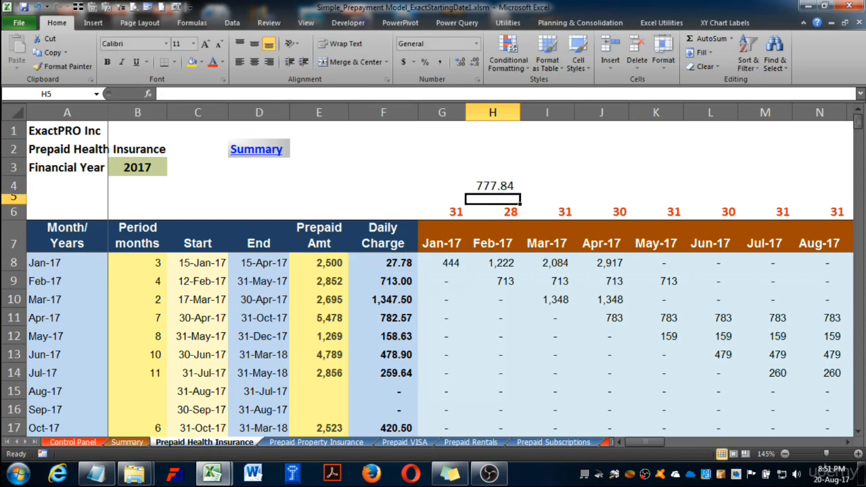
Calculate a check value for March in I4 by multiplying the month's days by the daily charge, =I6*F8
{"action": "key", "text": "Up"}
{"action": "key", "text": "Right"}
{"action": "type", "text": "="}
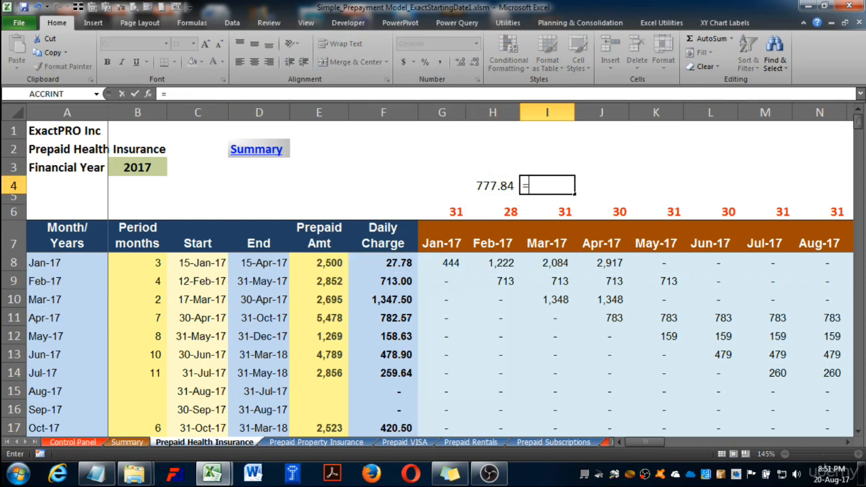
{"action": "key", "text": "Up"}
{"action": "key", "text": "Up"}
{"action": "type", "text": "*"}
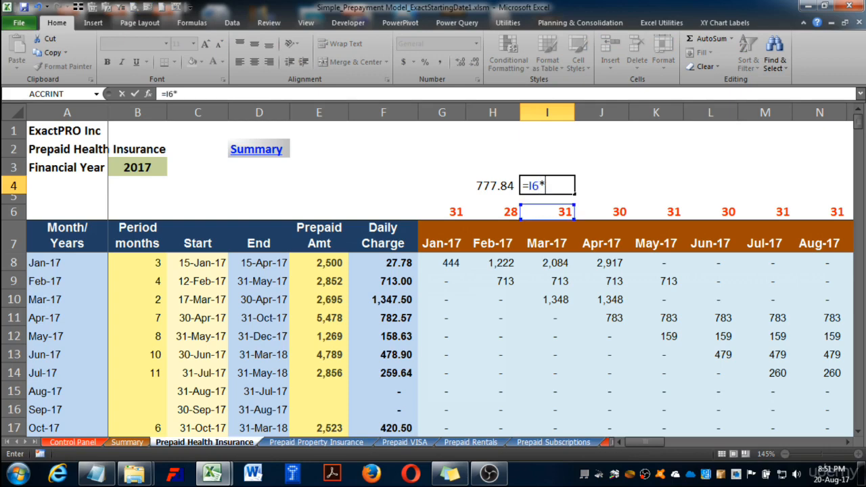
{"action": "key", "text": "Down"}
{"action": "key", "text": "Down"}
{"action": "key", "text": "Down"}
{"action": "key", "text": "Down"}
{"action": "key", "text": "Left"}
{"action": "key", "text": "Left"}
{"action": "key", "text": "Left"}
{"action": "key", "text": "Return"}
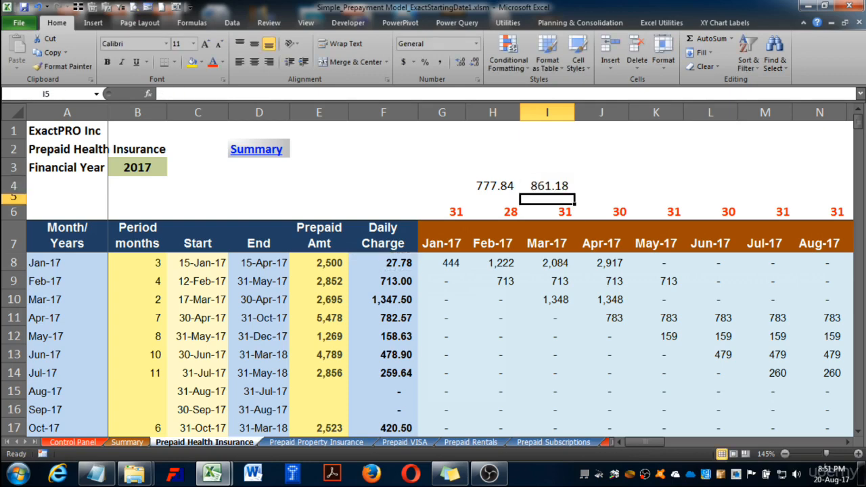
Compare the February check calculation in H4 with the charge formula in H8
{"action": "key", "text": "Up"}
{"action": "key", "text": "Left"}
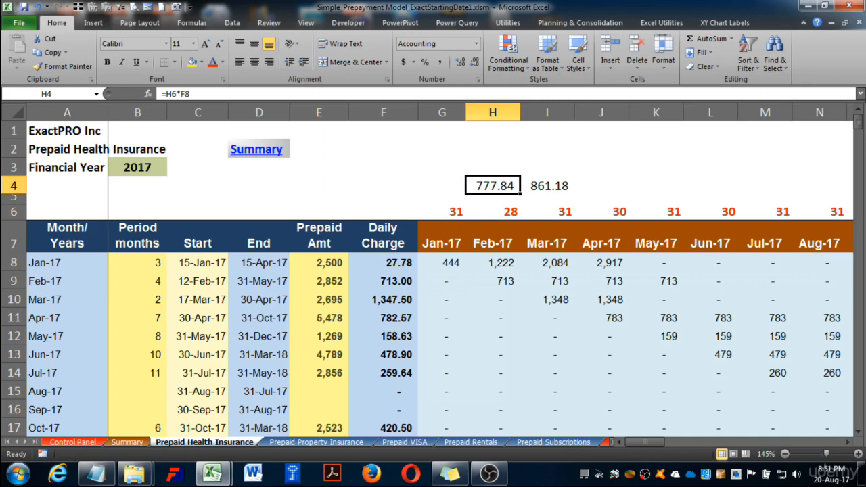
{"action": "key", "text": "Down"}
{"action": "key", "text": "Down"}
{"action": "key", "text": "Down"}
{"action": "key", "text": "Down"}
{"action": "key", "text": "Down"}
{"action": "key", "text": "Up"}
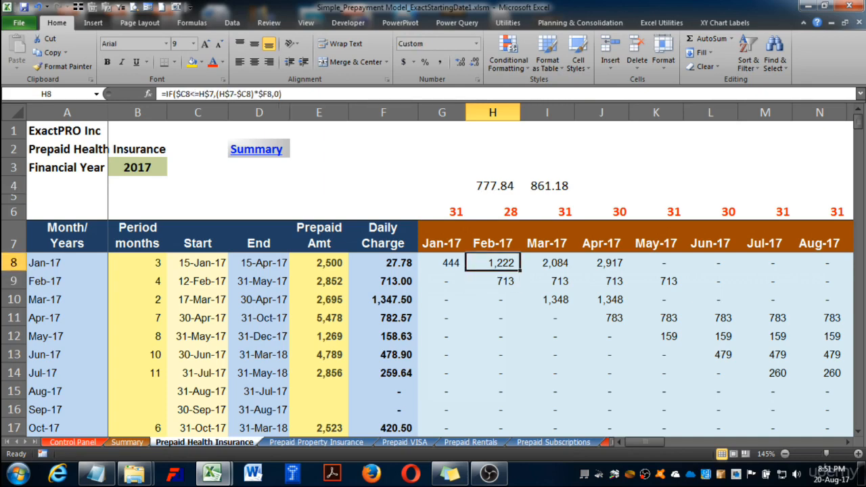
Delete the temporary check calculations from H4:I4
{"action": "key", "text": "Up"}
{"action": "key", "text": "Up"}
{"action": "key", "text": "Up"}
{"action": "key", "text": "Up"}
{"action": "key", "text": "shift+Right"}
{"action": "key", "text": "Delete"}
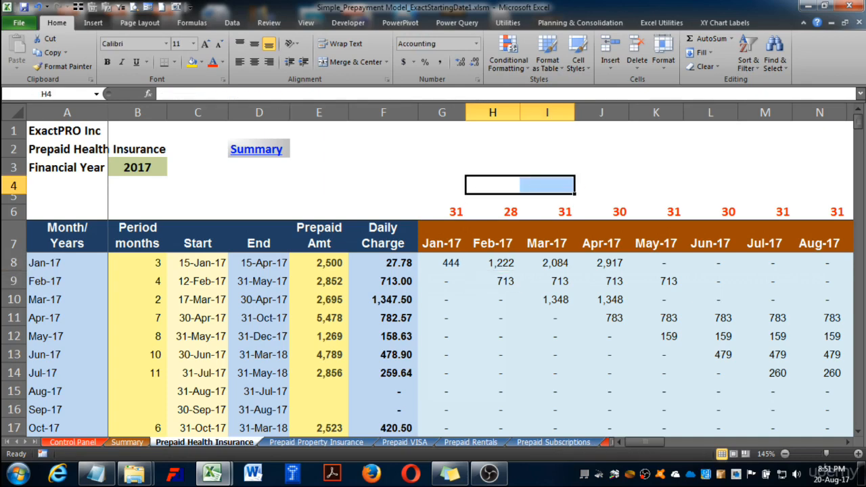
Insert an AND function into the IF formula in H8, with $C8<=H$7 as its first condition
{"action": "key", "text": "Down"}
{"action": "key", "text": "Down"}
{"action": "key", "text": "Down"}
{"action": "key", "text": "Down"}
{"action": "key", "text": "F2"}
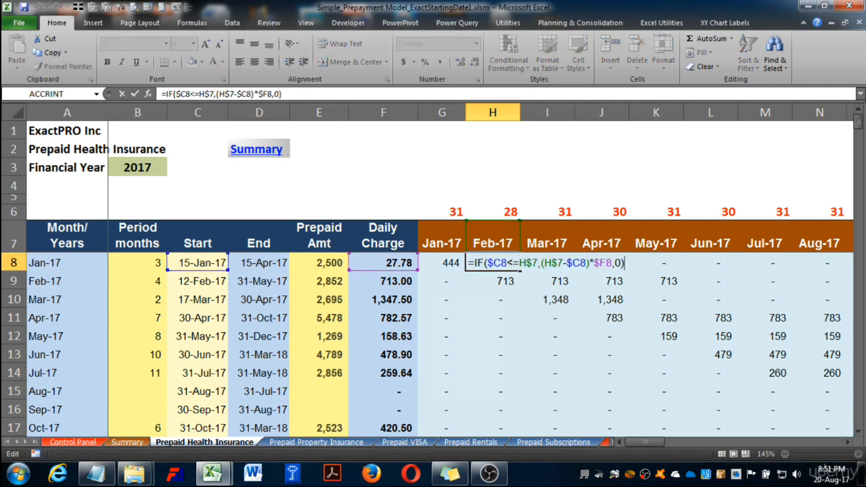
{"action": "left_click", "coordinate": [537, 264]}
{"action": "type", "text": "and"}
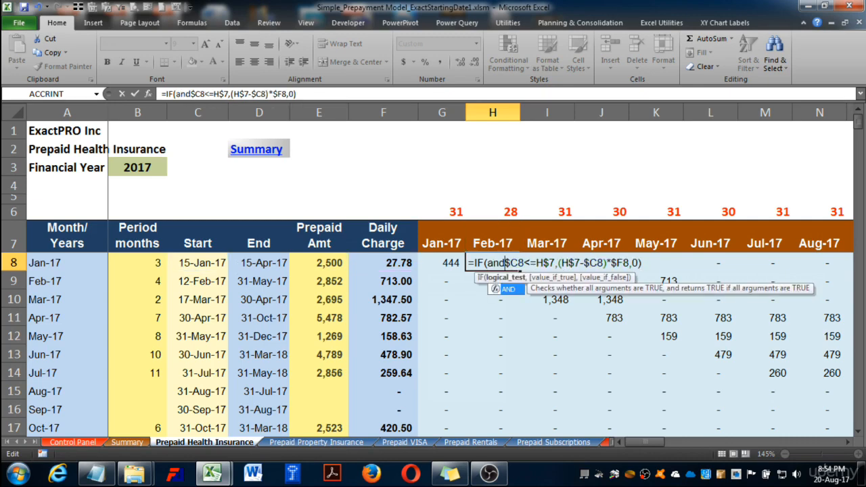
{"action": "key", "text": "Tab"}
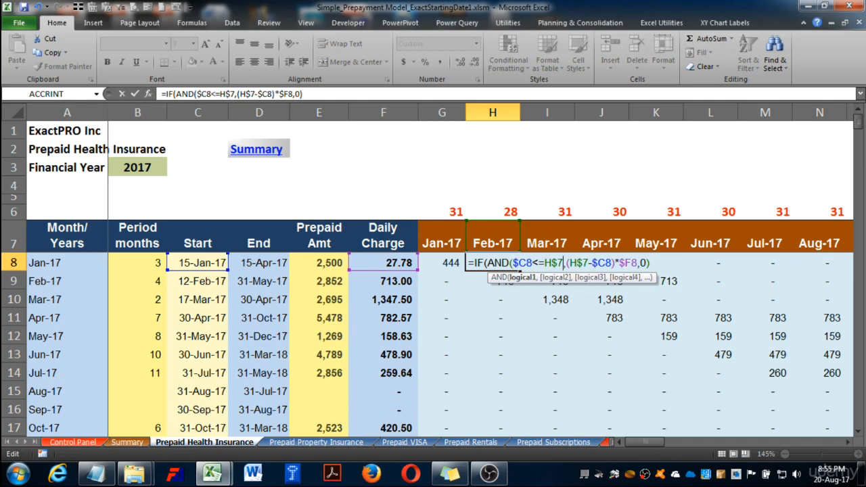
{"action": "left_click", "coordinate": [563, 263], "text": "shift"}
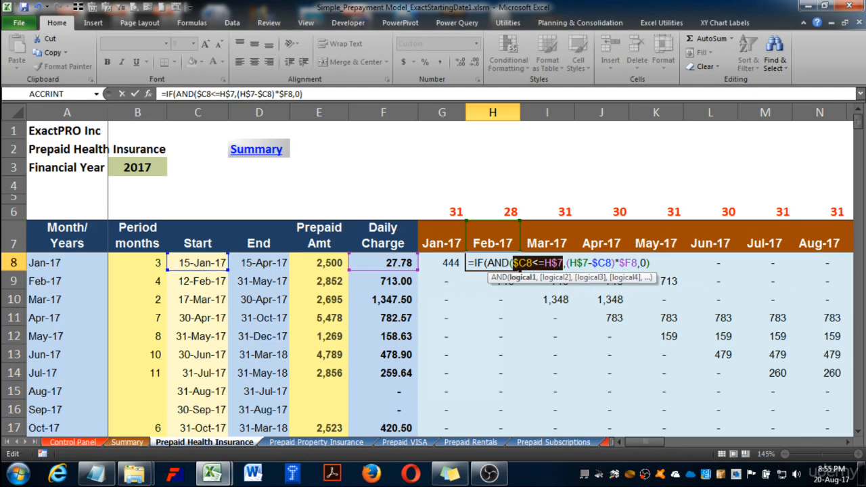
{"action": "key", "text": "Right"}
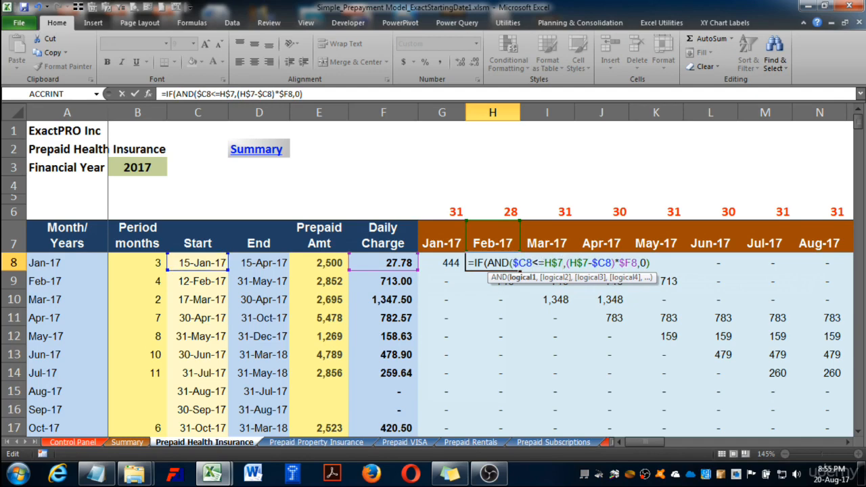
Add (H7-C8)<=H6 as the second AND condition in H8 and close the function ahead of the value-if-true argument
{"action": "key", "text": "Right"}
{"action": "type", "text": "("}
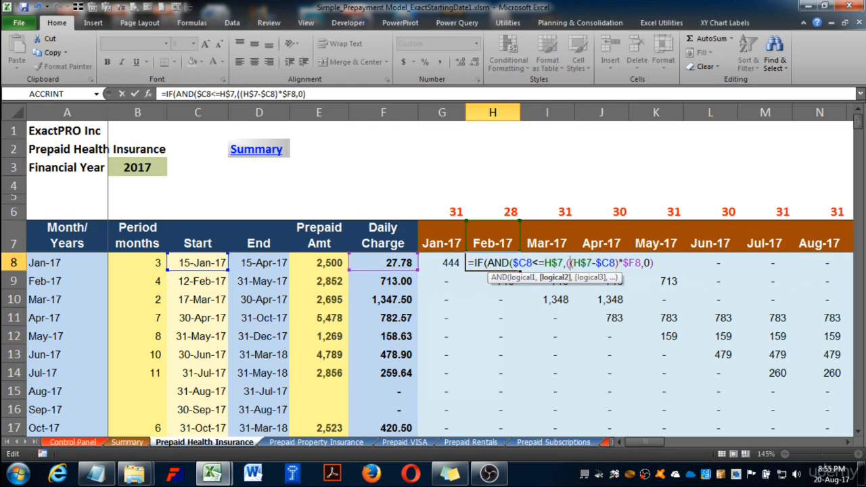
{"action": "key", "text": "F2"}
{"action": "key", "text": "Up"}
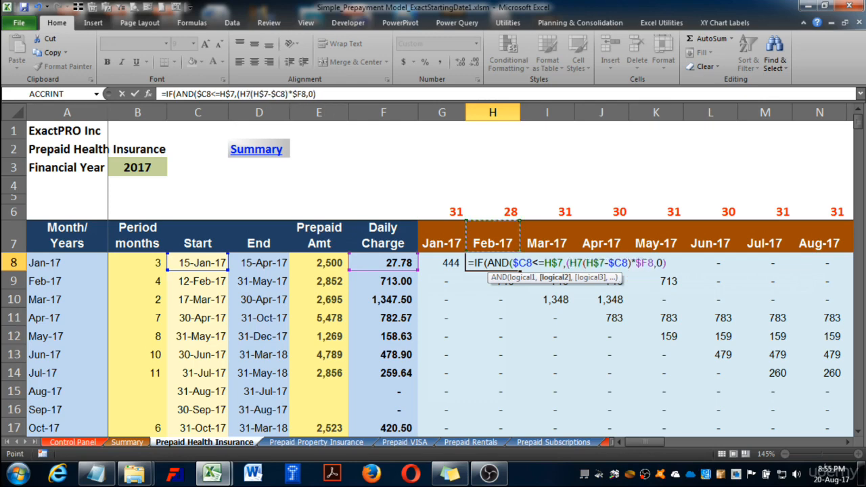
{"action": "type", "text": "-"}
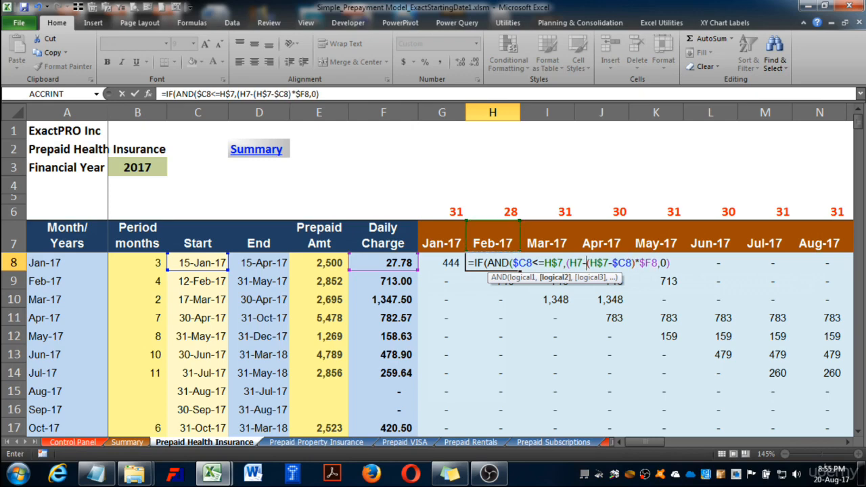
{"action": "key", "text": "Left"}
{"action": "key", "text": "Left"}
{"action": "key", "text": "Left"}
{"action": "key", "text": "Left"}
{"action": "key", "text": "Left"}
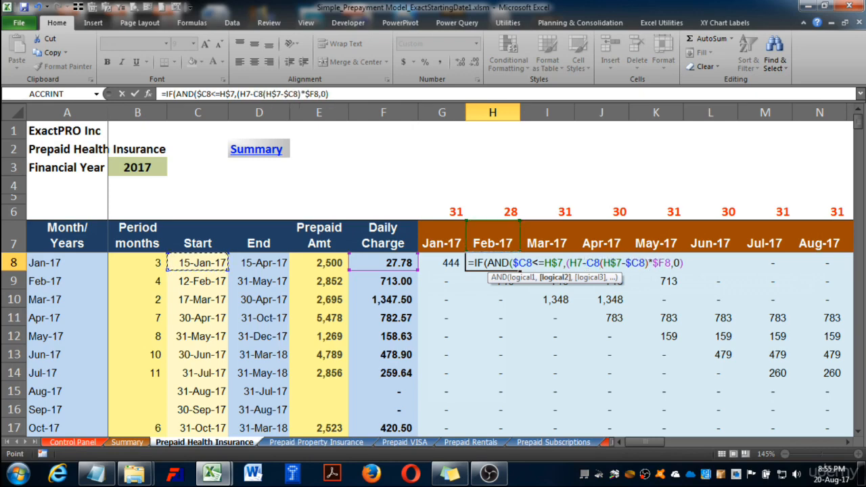
{"action": "type", "text": ")"}
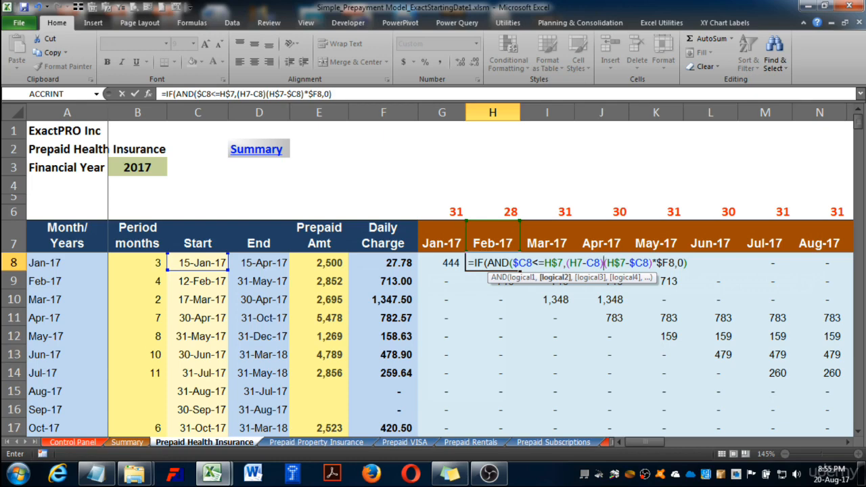
{"action": "type", "text": "<="}
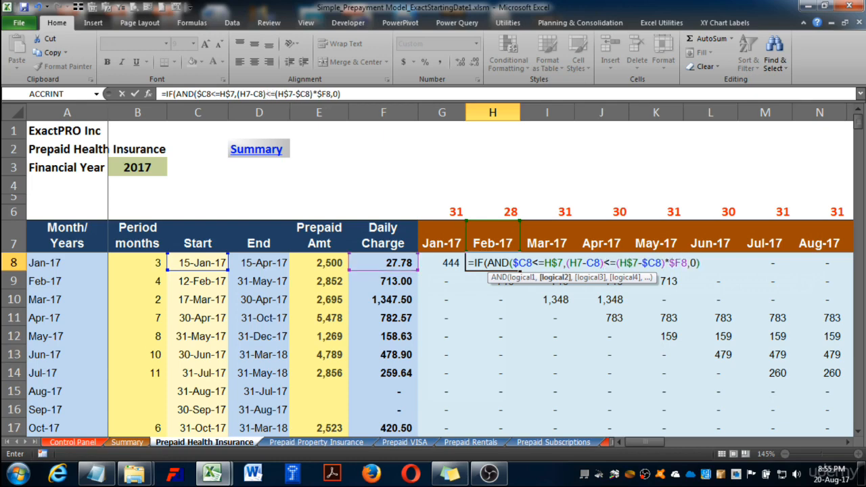
{"action": "key", "text": "Up"}
{"action": "key", "text": "Up"}
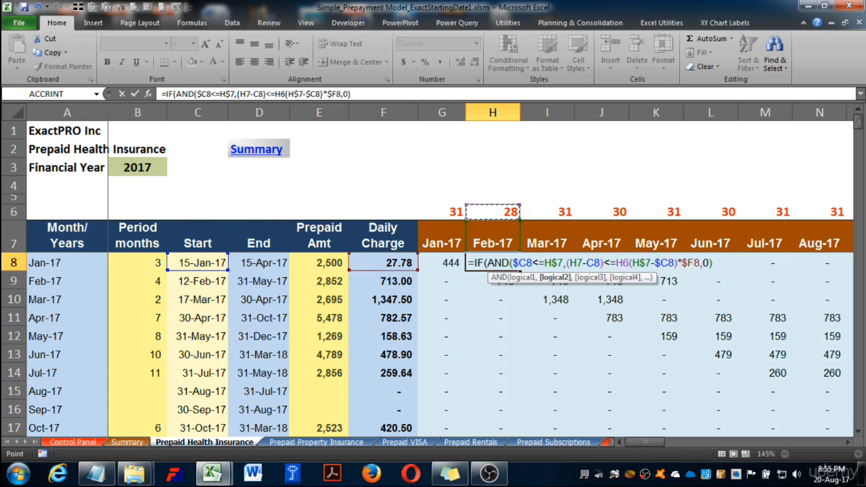
{"action": "type", "text": ")"}
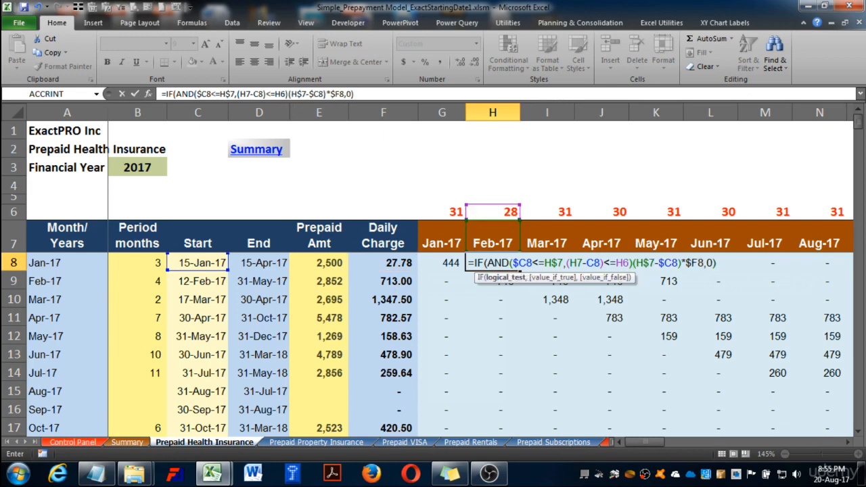
{"action": "type", "text": ","}
Review the arguments of the H8 formula and replace its value-if-false argument with H6*F8
{"action": "left_click", "coordinate": [553, 278]}
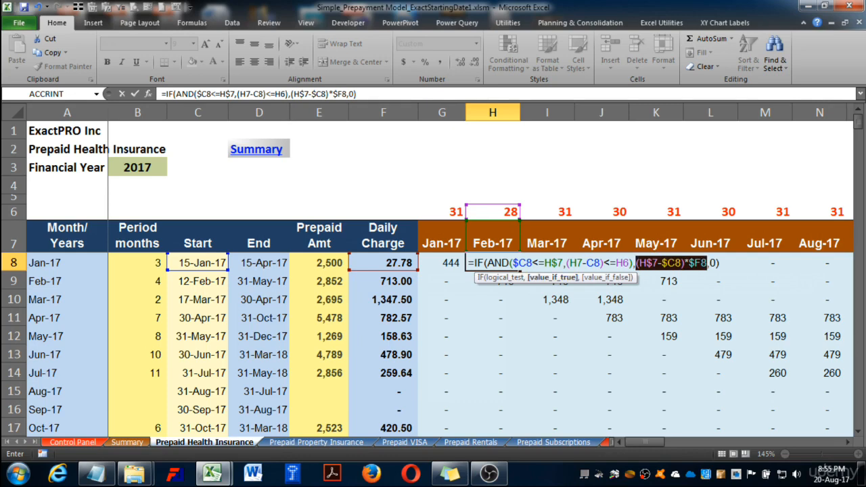
{"action": "left_click", "coordinate": [539, 263]}
{"action": "left_click", "coordinate": [523, 278]}
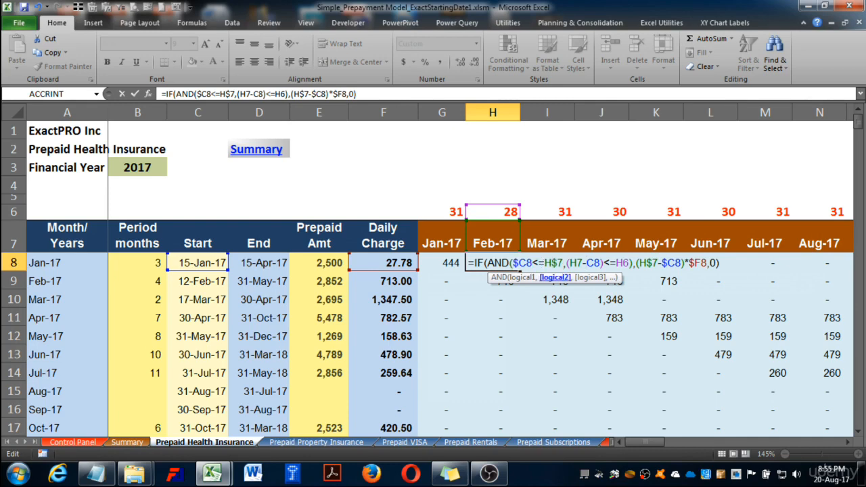
{"action": "left_click", "coordinate": [555, 277]}
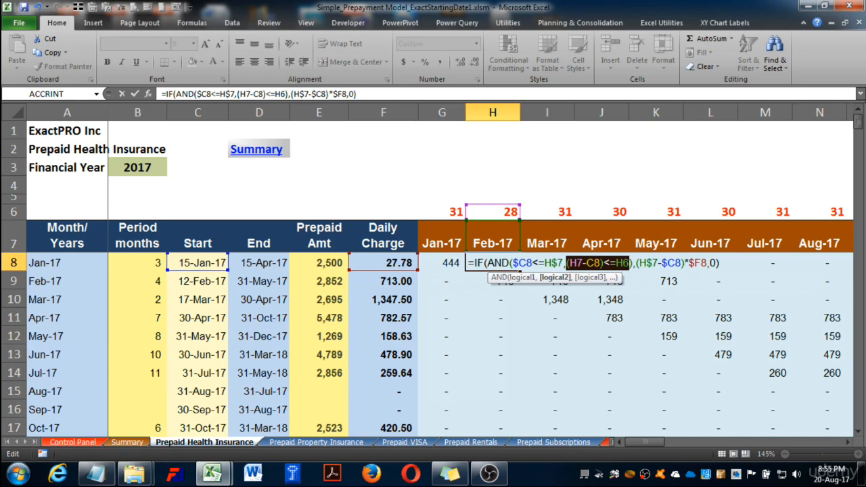
{"action": "left_click", "coordinate": [609, 262]}
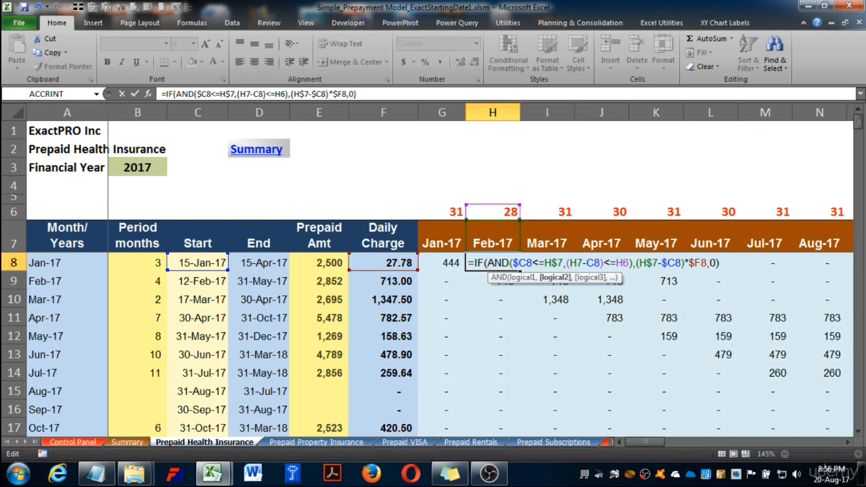
{"action": "left_click", "coordinate": [658, 263]}
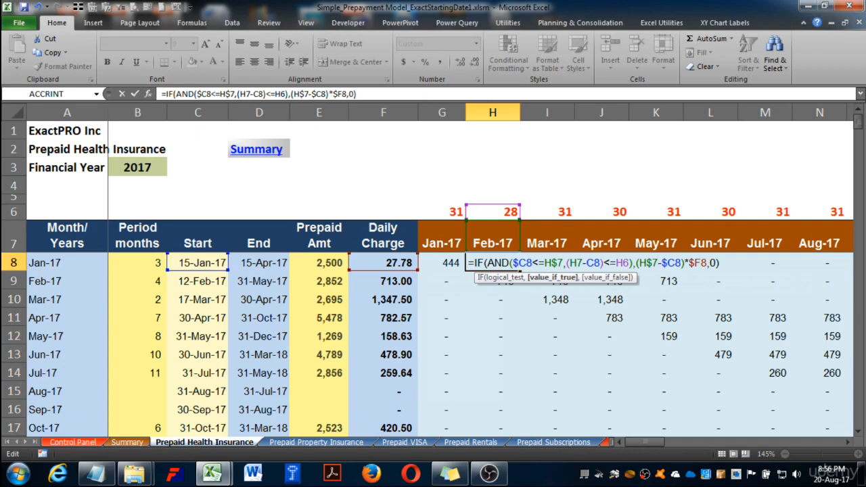
{"action": "double_click", "coordinate": [713, 263]}
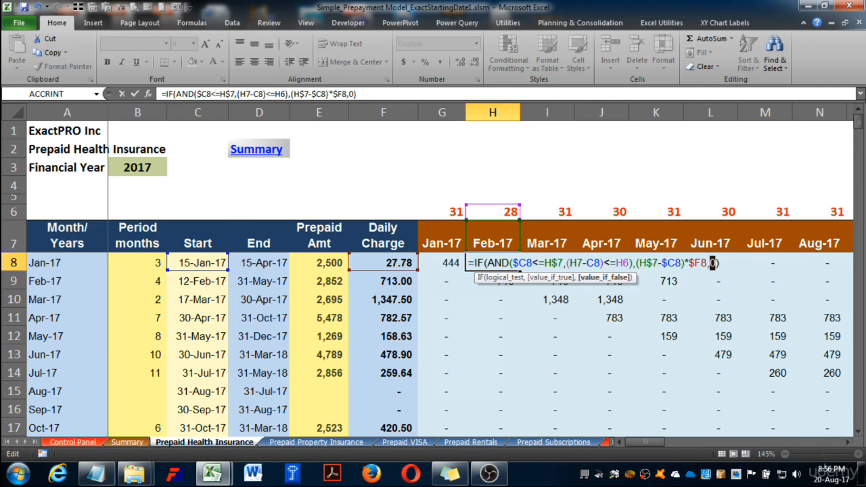
{"action": "left_click", "coordinate": [493, 211]}
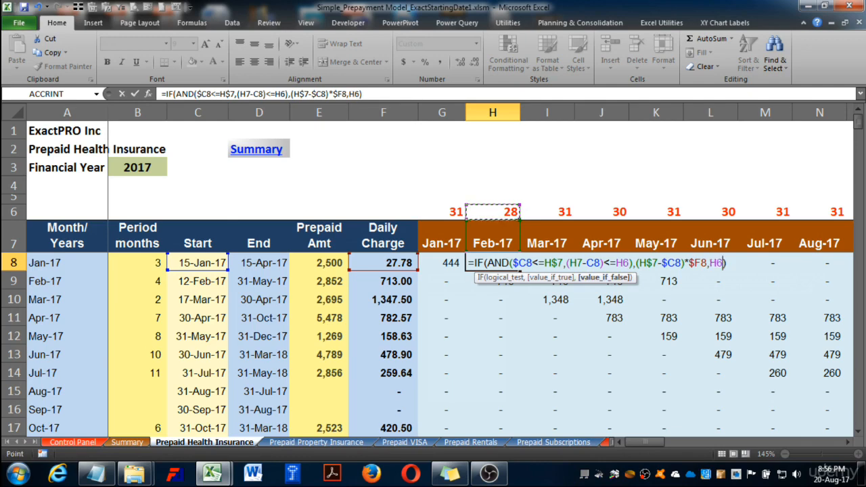
{"action": "type", "text": "*"}
{"action": "left_click", "coordinate": [384, 262]}
{"action": "key", "text": "ctrl+Return"}
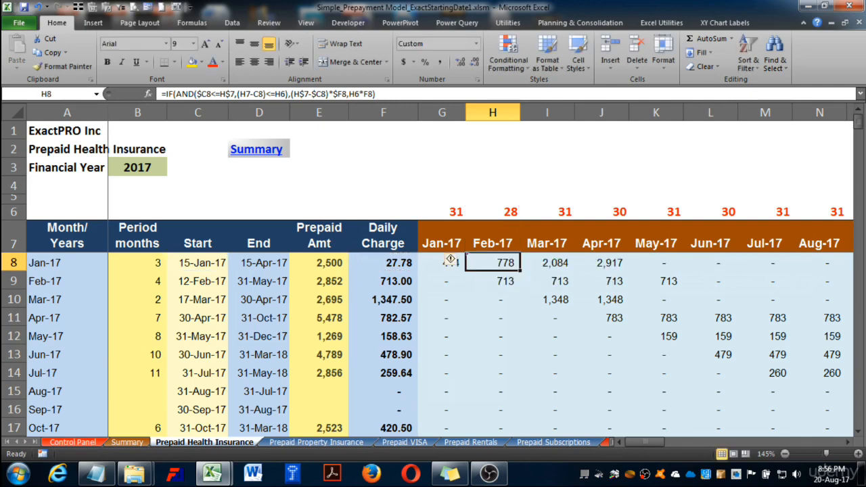
Anchor the references in H8's second AND condition so that it reads (H$7-$C8)<=H$6
{"action": "key", "text": "F2"}
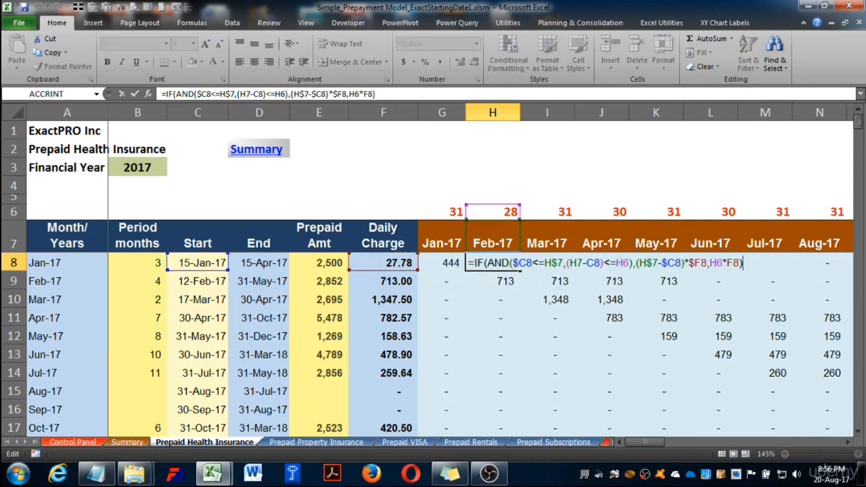
{"action": "left_click", "coordinate": [577, 263]}
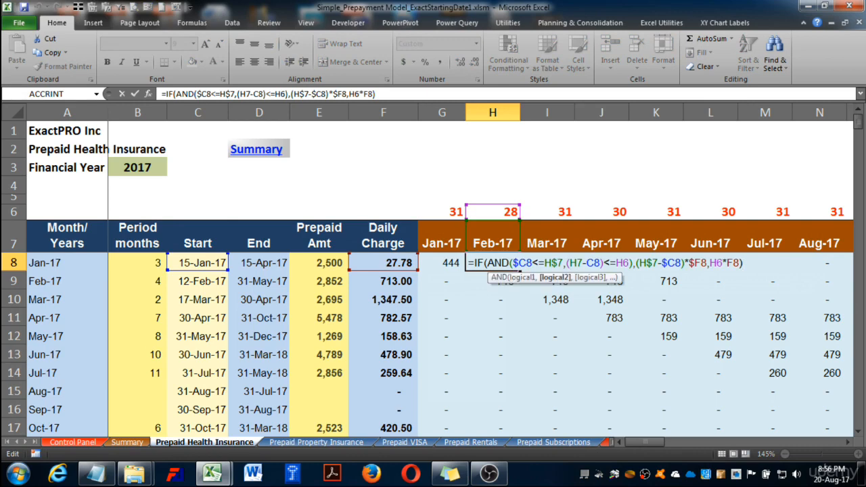
{"action": "type", "text": "$7-"}
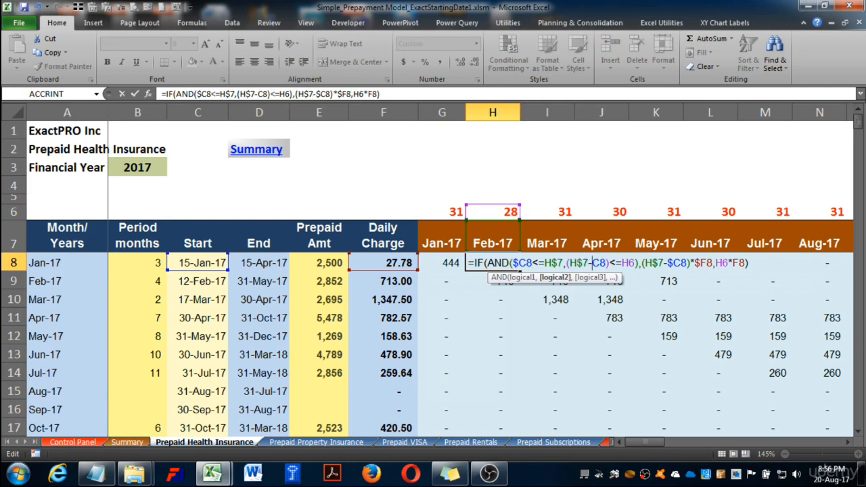
{"action": "type", "text": "$"}
{"action": "key", "text": "Right"}
{"action": "key", "text": "Right"}
{"action": "key", "text": "Right"}
{"action": "key", "text": "Right"}
{"action": "key", "text": "Right"}
{"action": "key", "text": "Right"}
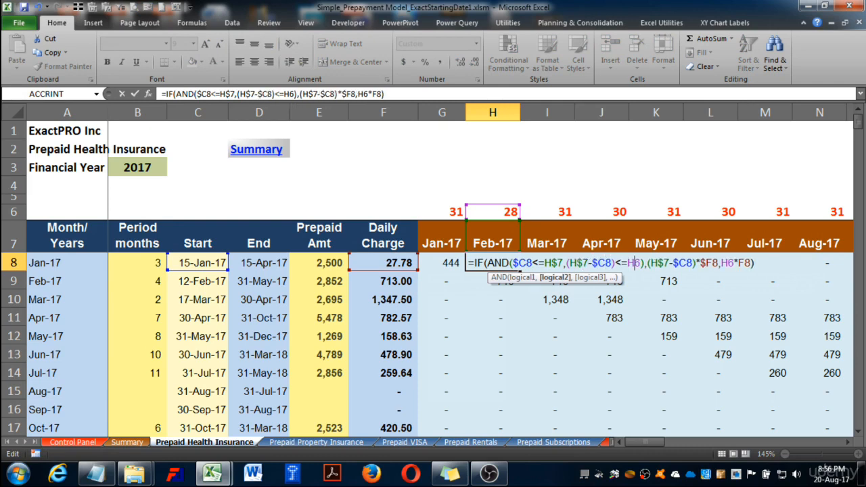
{"action": "type", "text": "$"}
Anchor the references in H8's value-if-false argument as H$6*$F8 and commit the formula
{"action": "key", "text": "Right"}
{"action": "key", "text": "Right"}
{"action": "key", "text": "Right"}
{"action": "key", "text": "Right"}
{"action": "key", "text": "Right"}
{"action": "key", "text": "Right"}
{"action": "key", "text": "Right"}
{"action": "key", "text": "Right"}
{"action": "key", "text": "Right"}
{"action": "key", "text": "Right"}
{"action": "key", "text": "Right"}
{"action": "key", "text": "Right"}
{"action": "key", "text": "Right"}
{"action": "key", "text": "Right"}
{"action": "key", "text": "Right"}
{"action": "key", "text": "Right"}
{"action": "key", "text": "Right"}
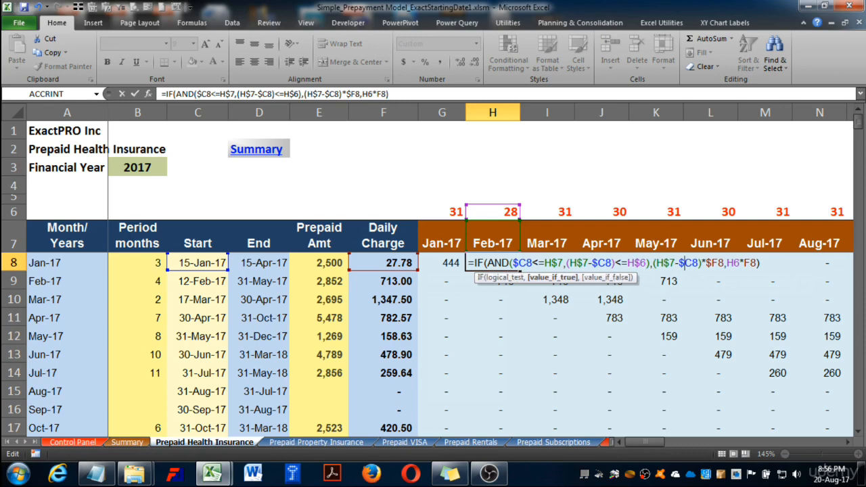
{"action": "type", "text": "$"}
{"action": "key", "text": "Right"}
{"action": "key", "text": "Right"}
{"action": "type", "text": "$"}
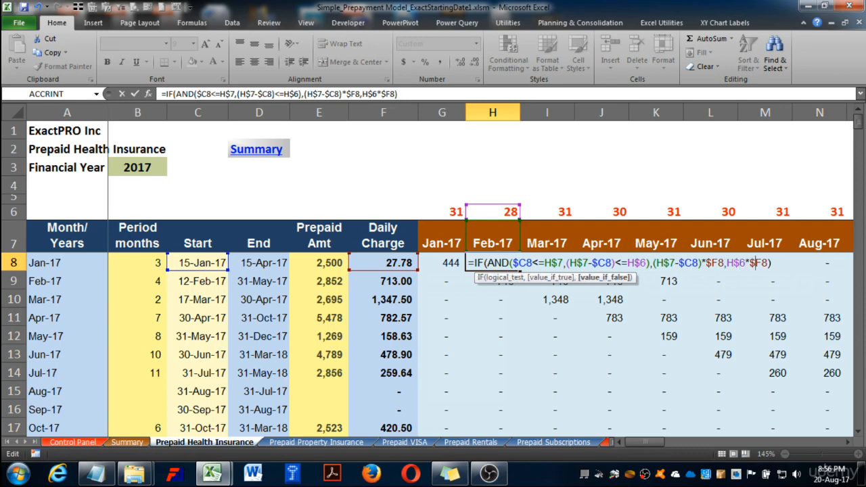
{"action": "key", "text": "ctrl+Return"}
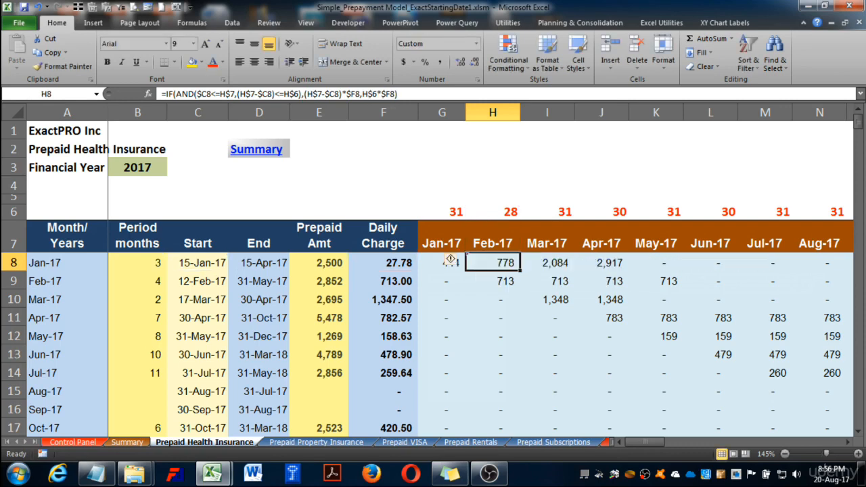
Copy the February charge formula from H8 into the March cell I8
{"action": "key", "text": "ctrl+c"}
{"action": "key", "text": "Right"}
{"action": "key", "text": "shift+Right"}
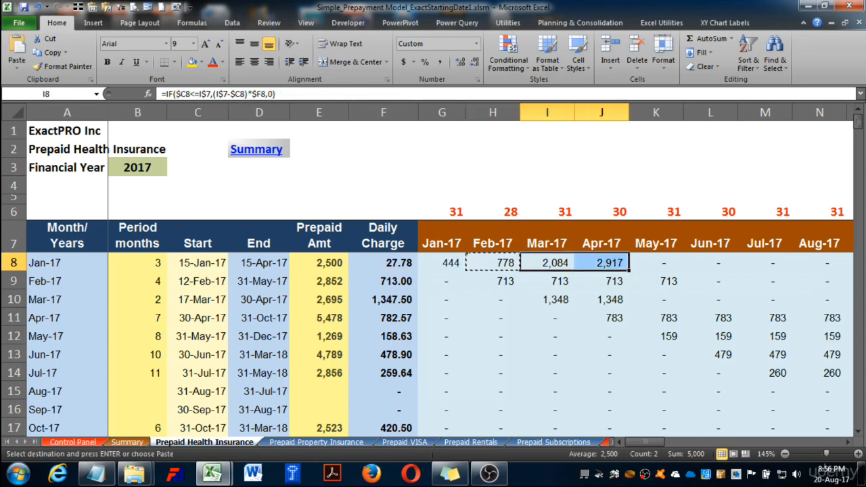
{"action": "key", "text": "Left"}
{"action": "key", "text": "Right"}
{"action": "key", "text": "Return"}
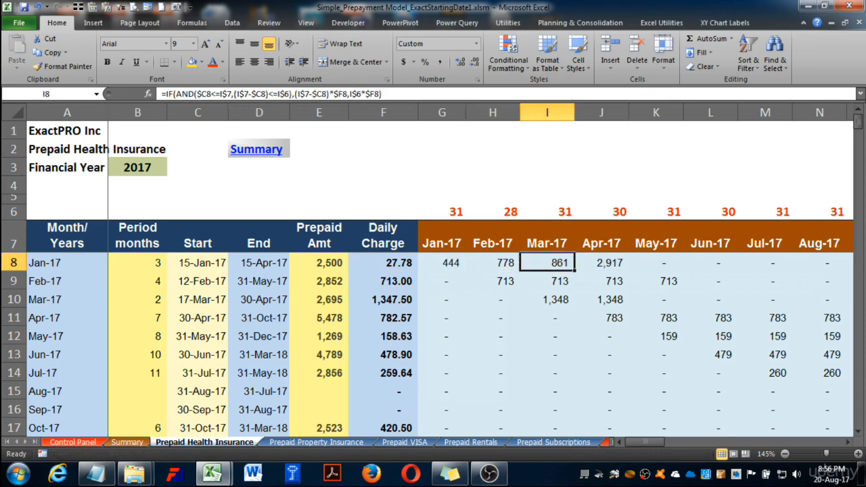